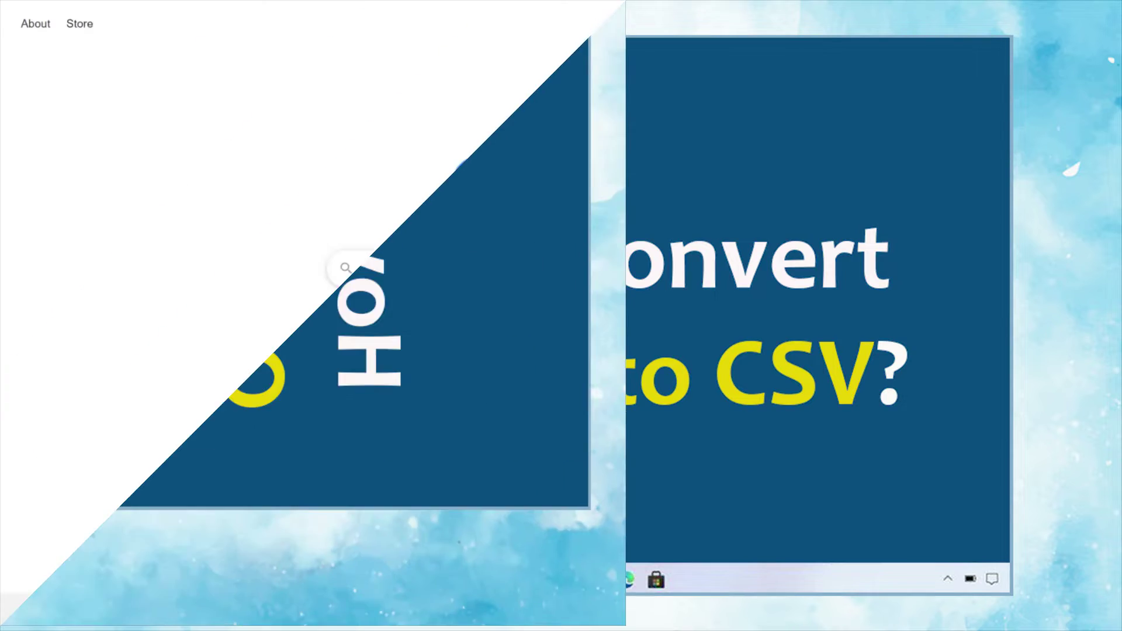
Step: Search Google for 'SysTools OLM Converter' and open the SysTools Mac OLM Converter product page
text(S)
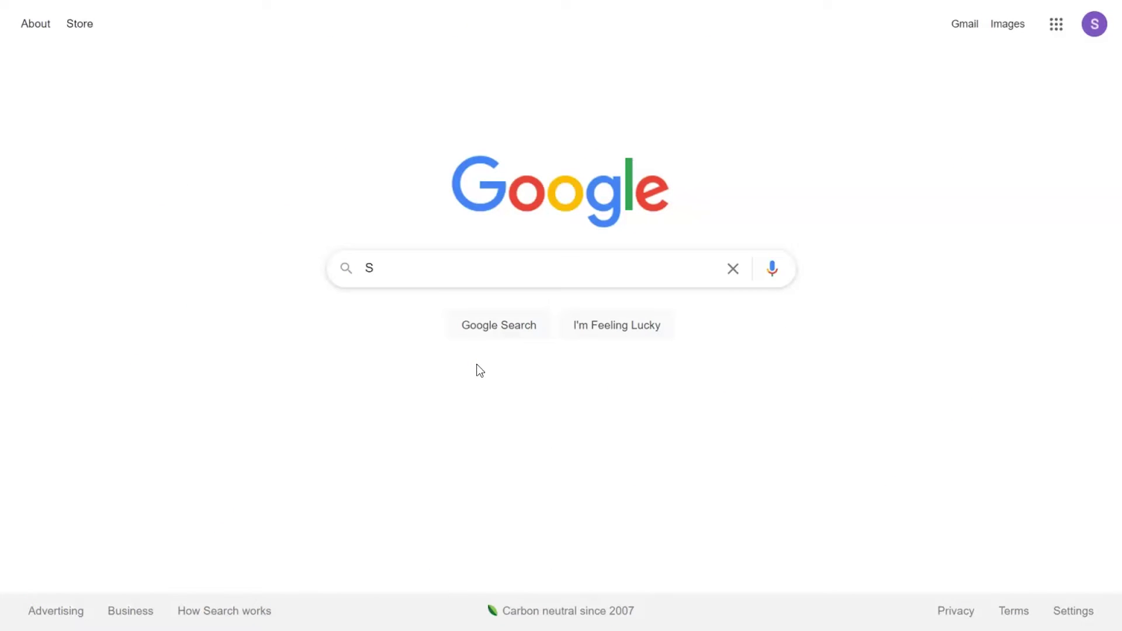
text(ysTools OLM Converter)
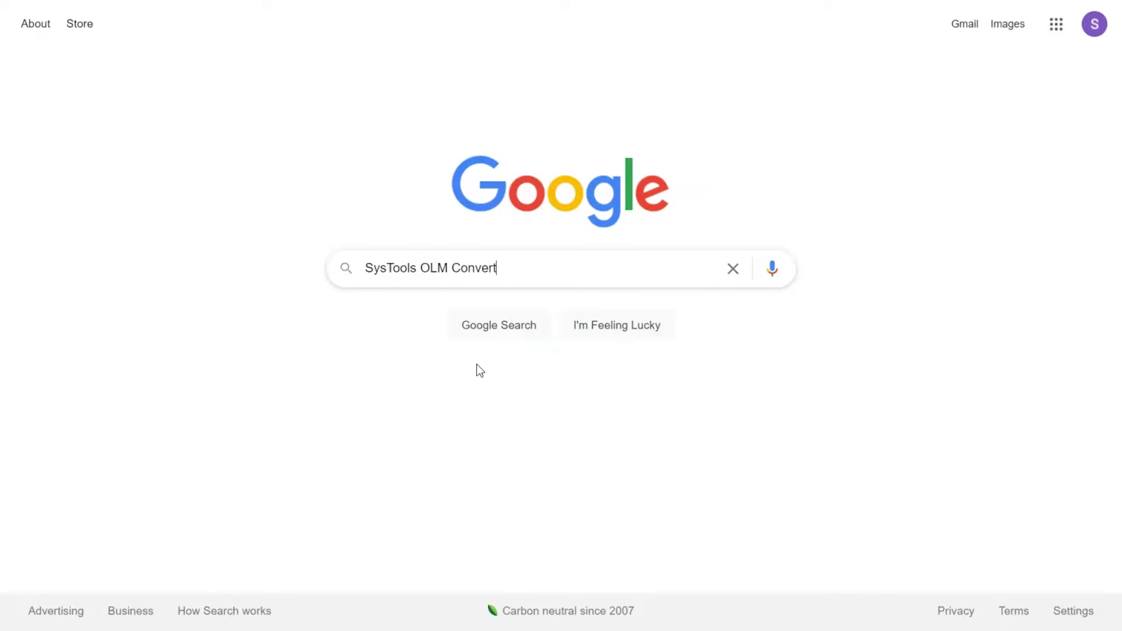
click(492, 328)
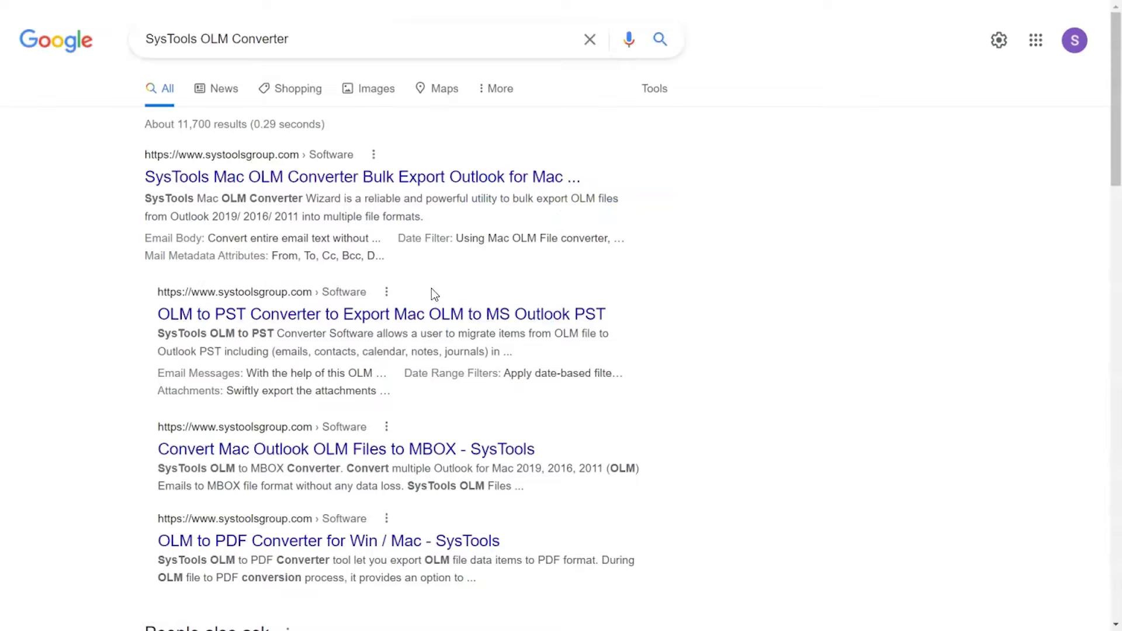
click(259, 180)
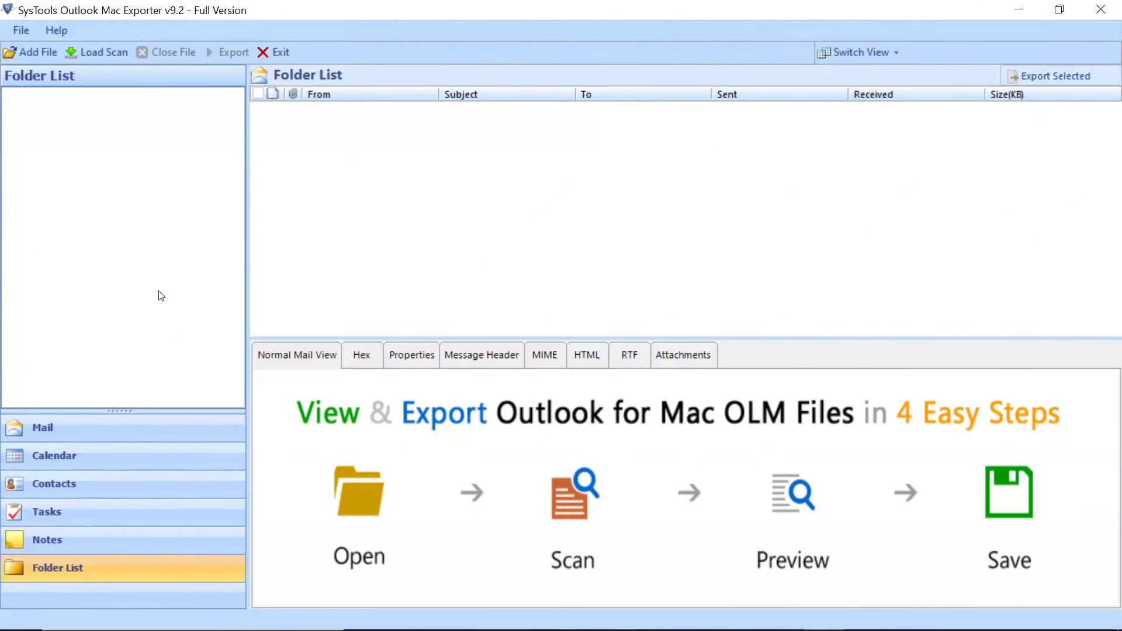
Step: Add E:\DATA\Outlook Mac.olm to the exporter, loading its previous scan
click(41, 56)
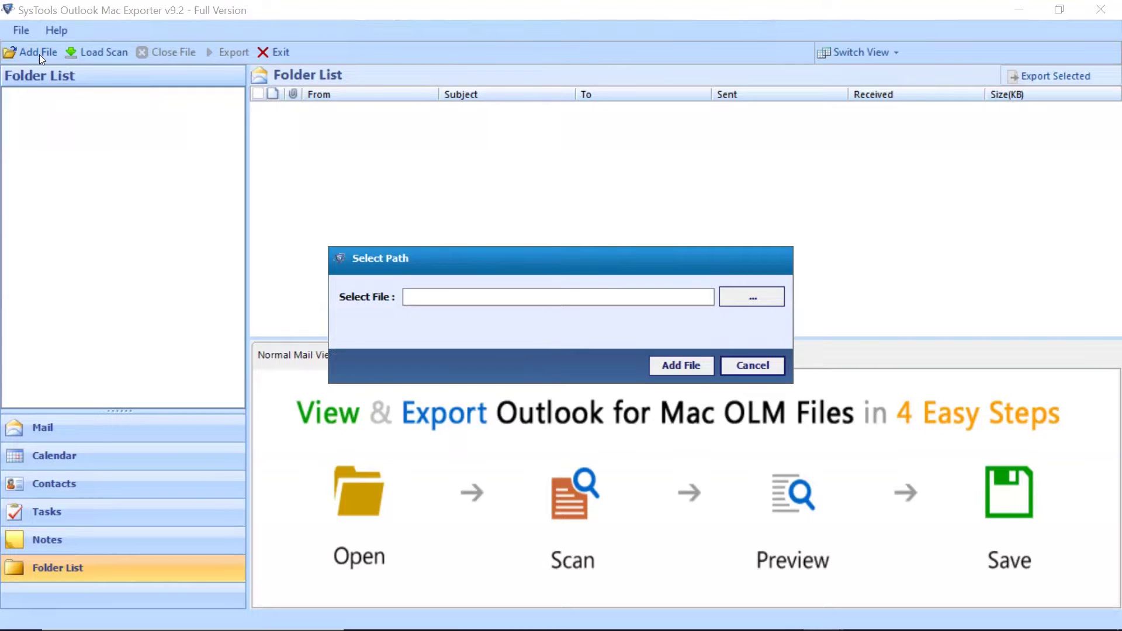
click(752, 298)
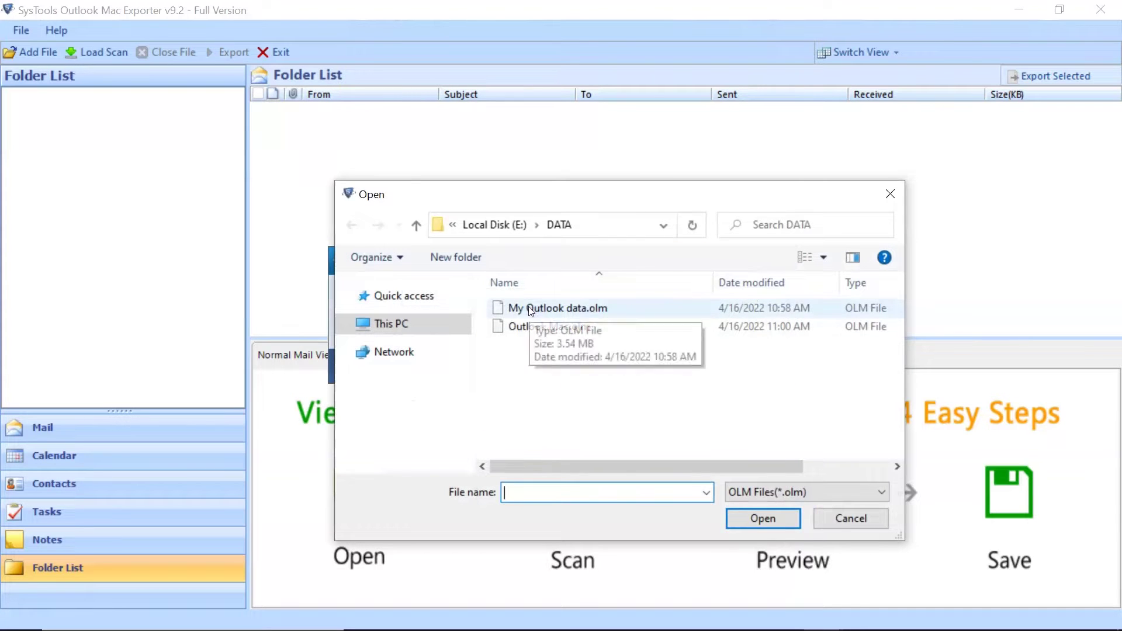
click(529, 308)
click(528, 326)
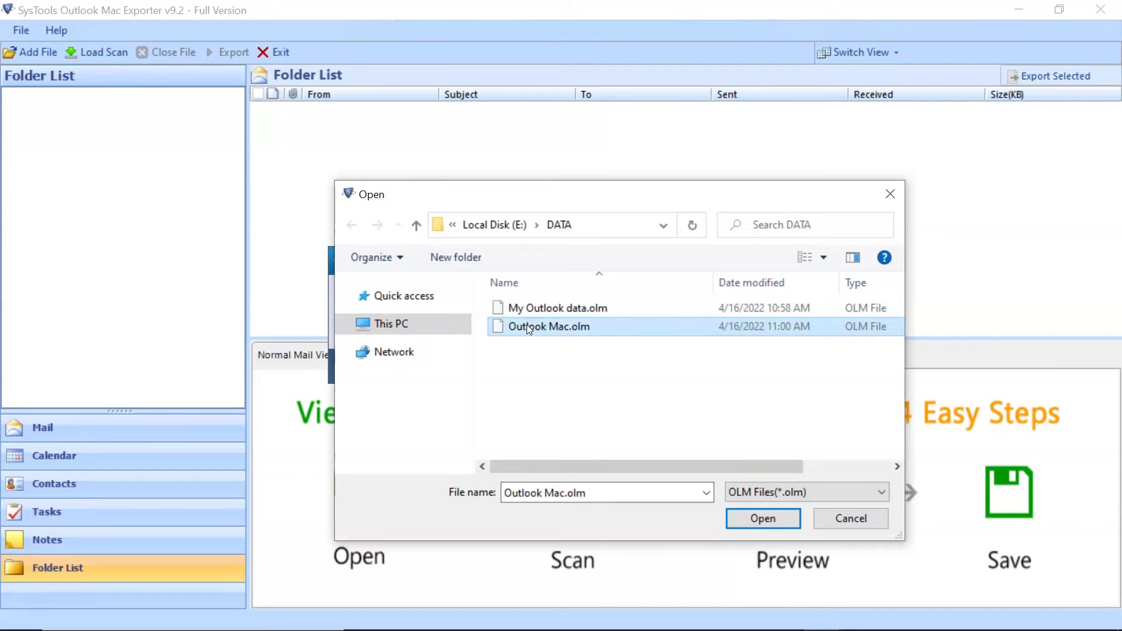
click(762, 519)
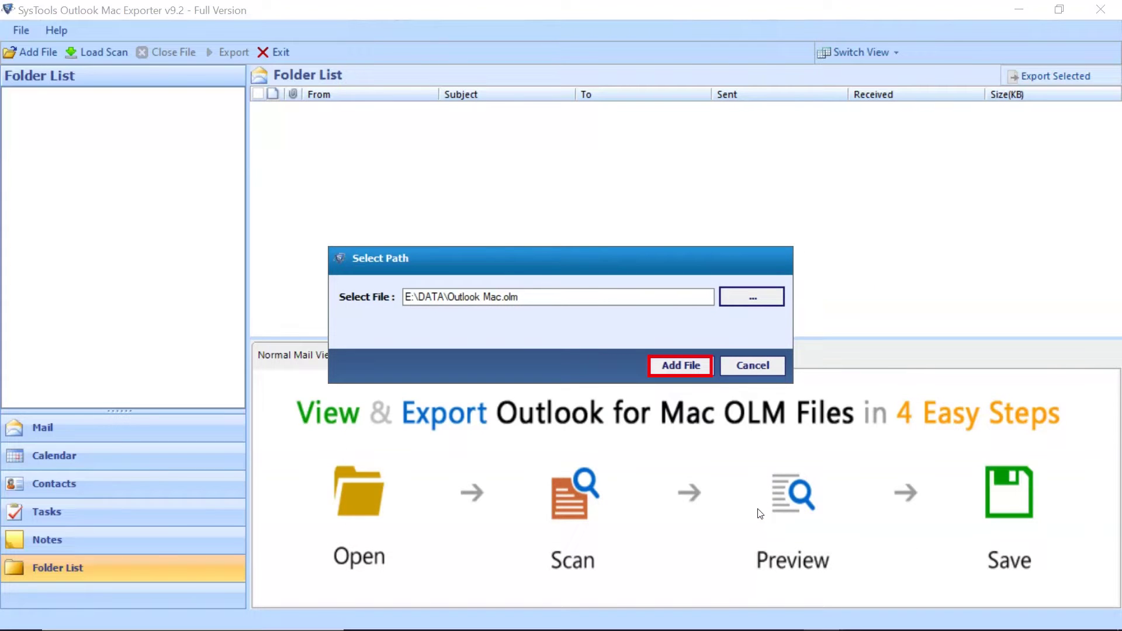
click(679, 363)
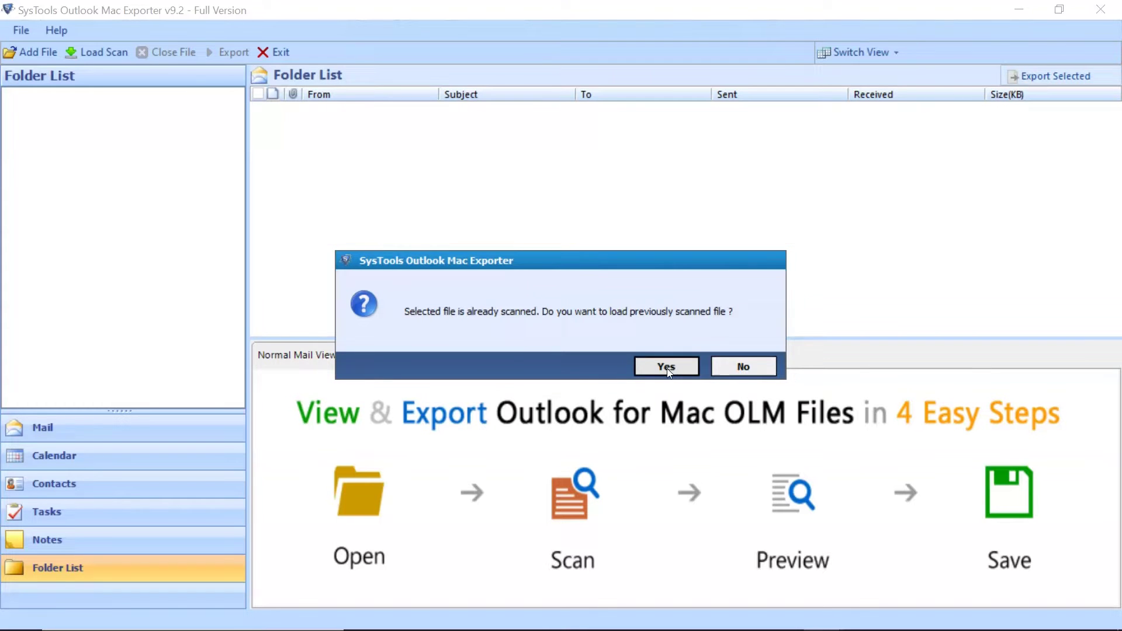
click(667, 369)
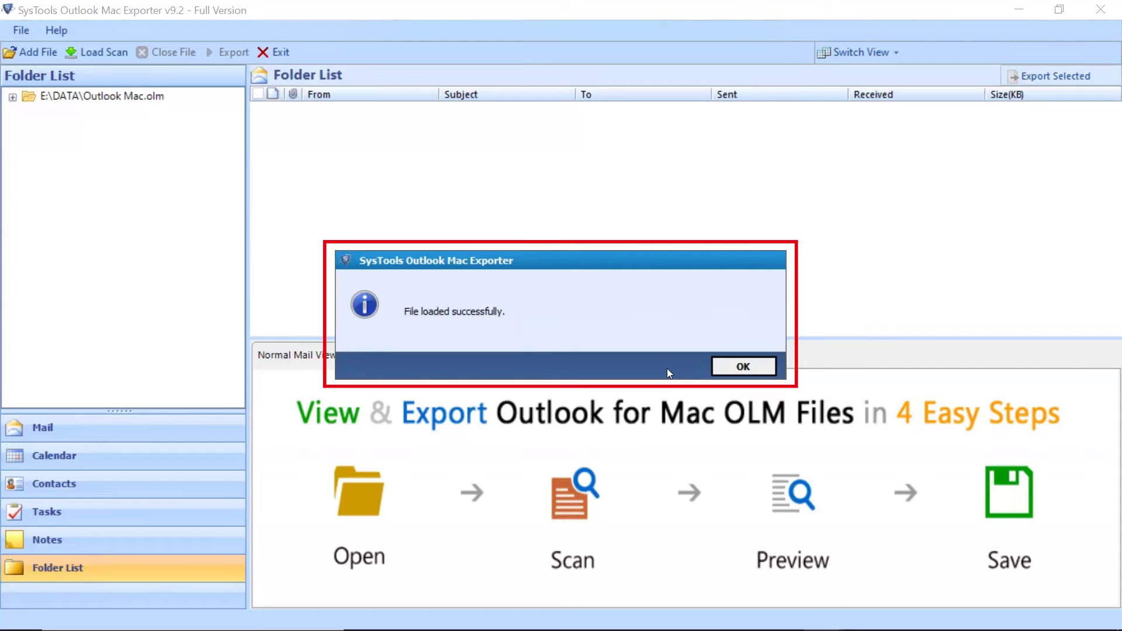
click(734, 367)
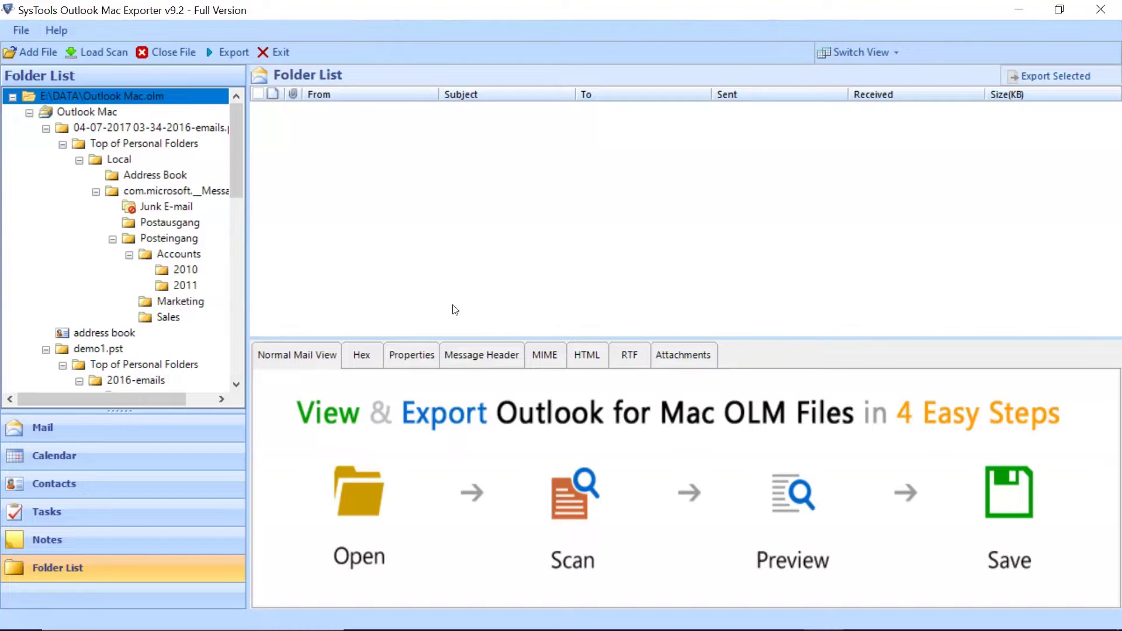
Step: List the 2011 folder's 20 emails and preview the first in Hex, Properties, Header, HTML, RTF, Attachments, then Normal view
click(184, 272)
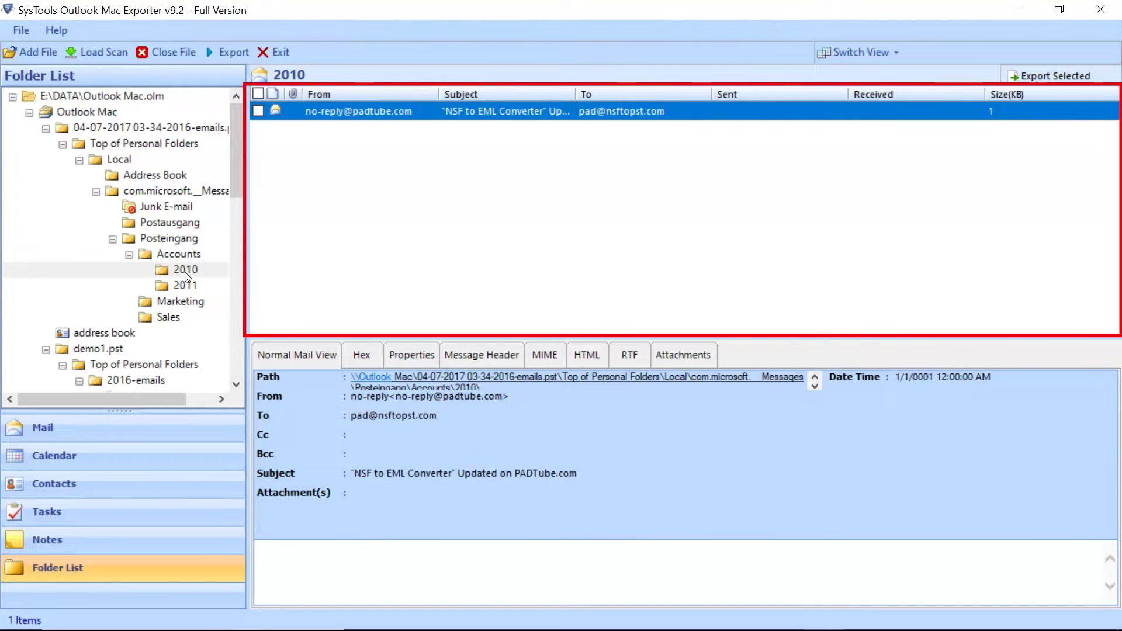
click(185, 286)
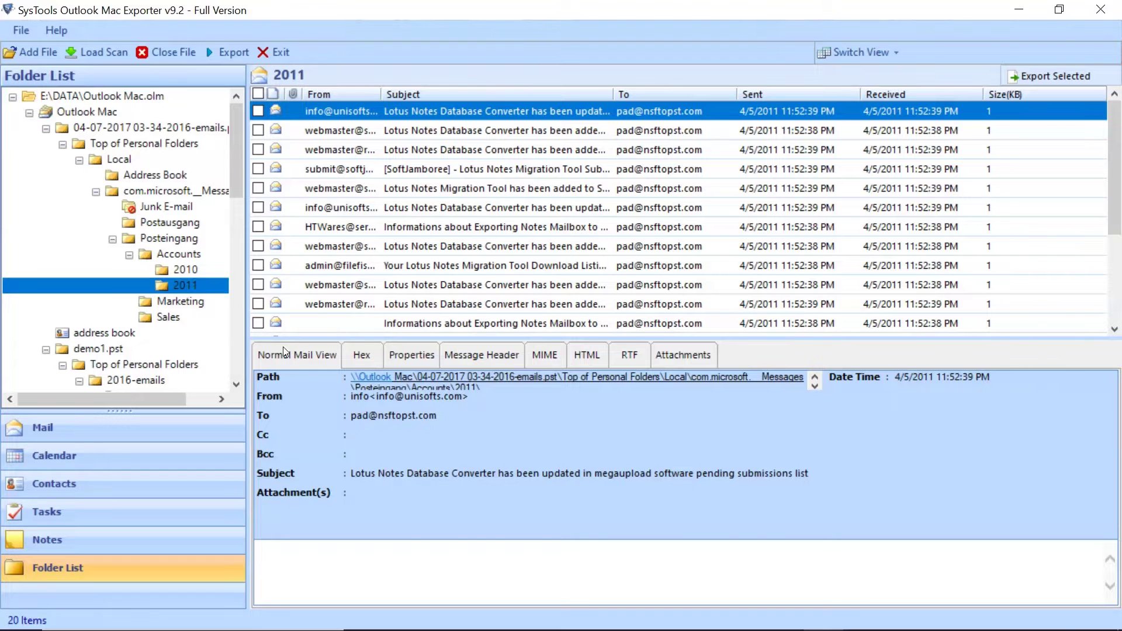
click(361, 357)
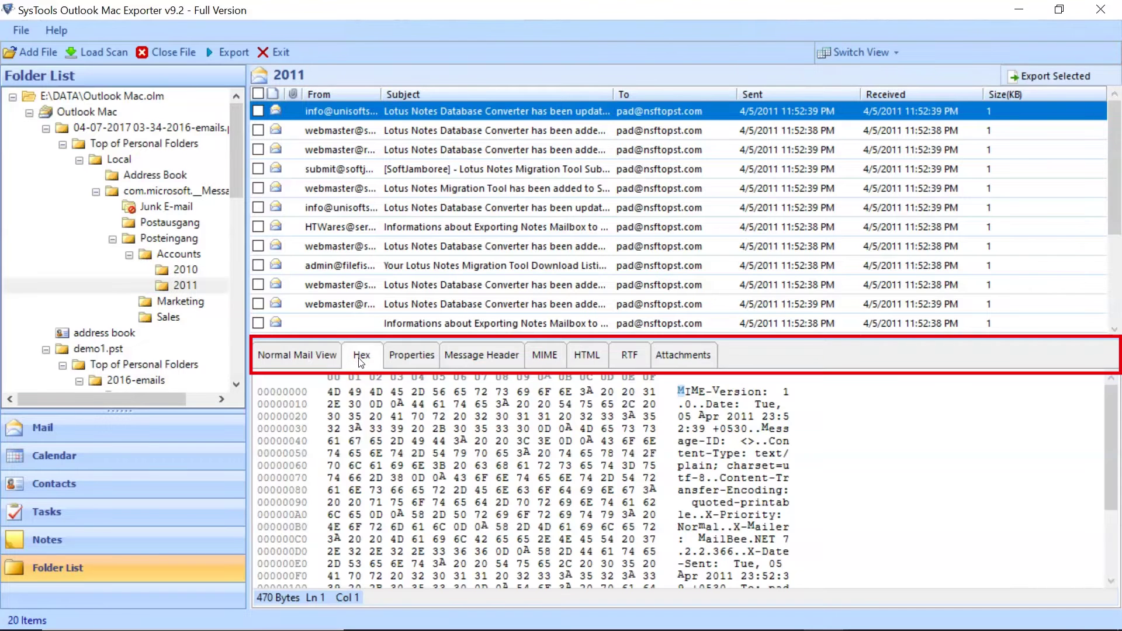
click(406, 355)
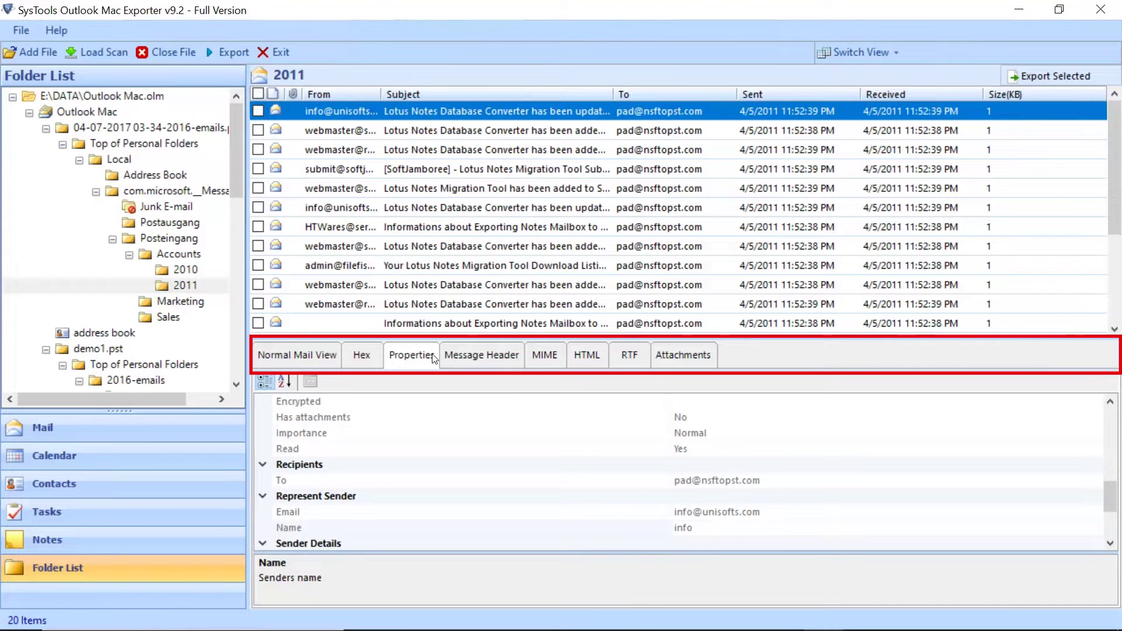
click(478, 355)
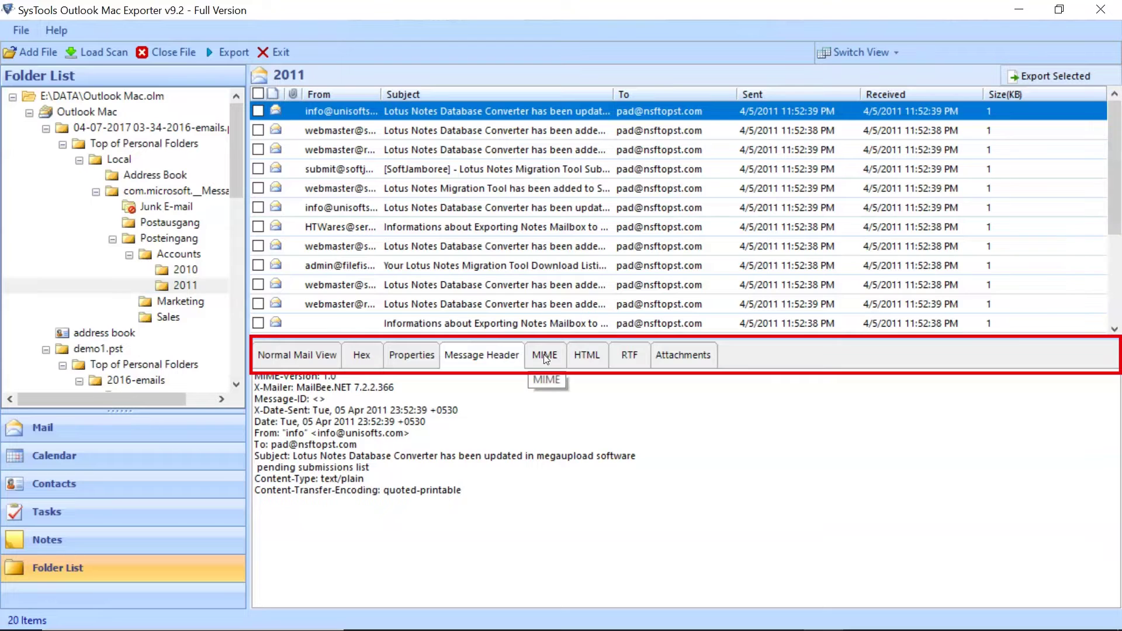
click(588, 357)
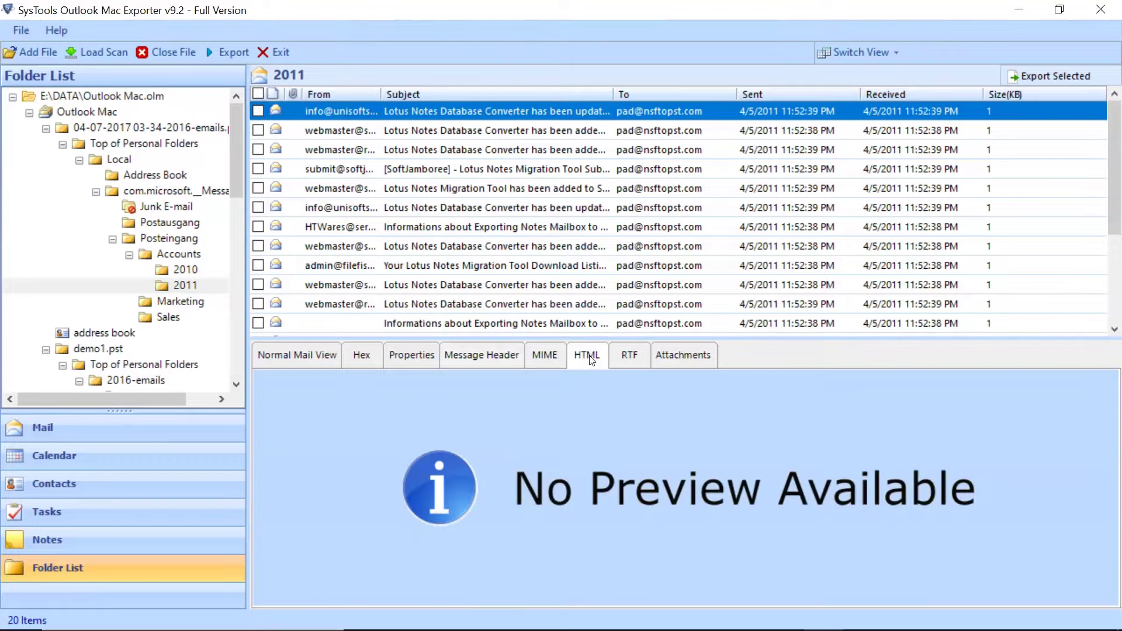
click(630, 360)
click(684, 361)
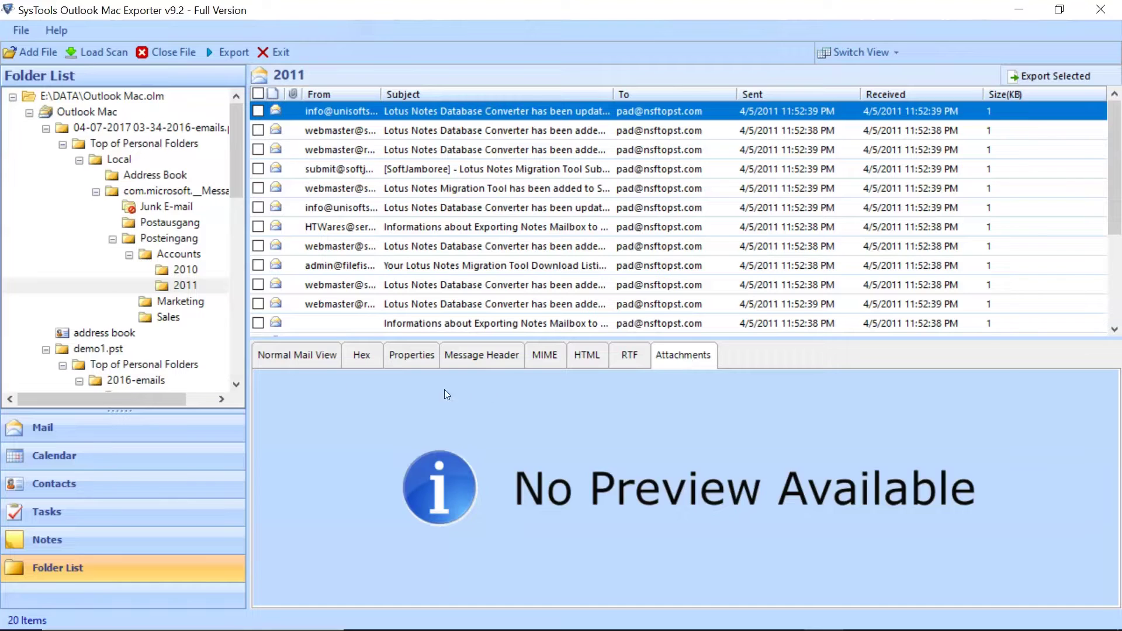
click(292, 359)
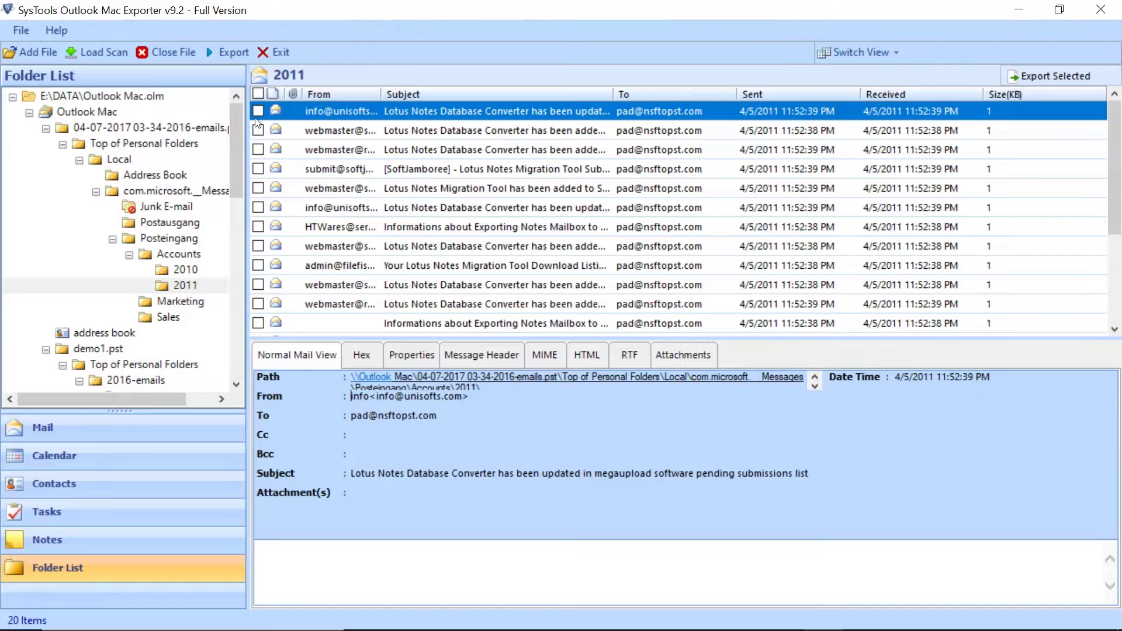
Step: Start an export with all mailbox folders ticked and CSV as the format
click(234, 54)
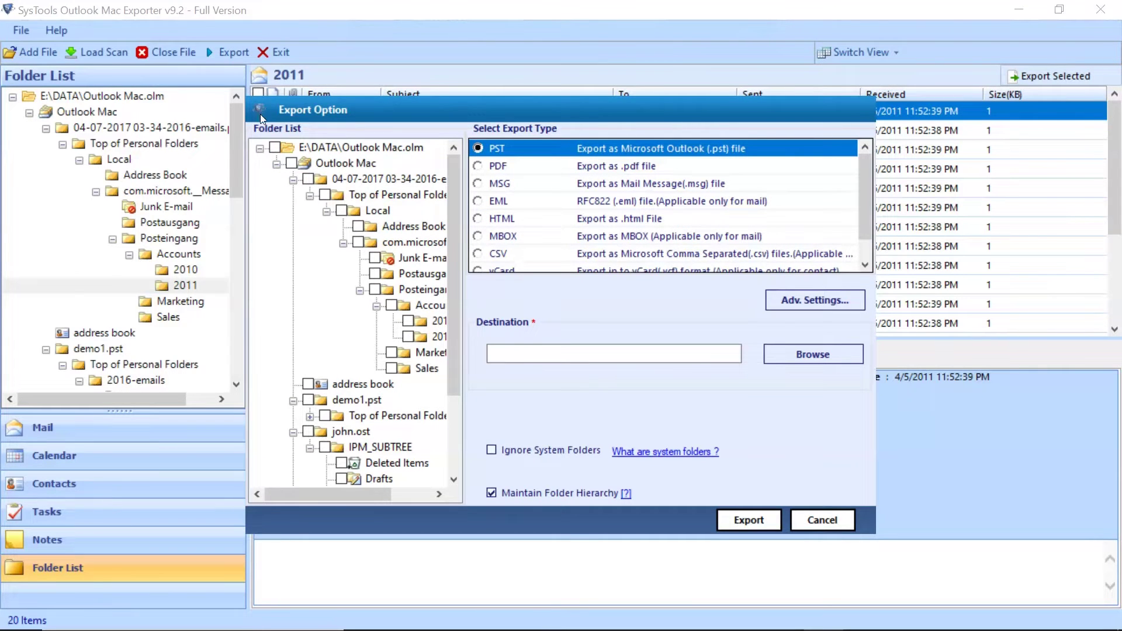
click(275, 147)
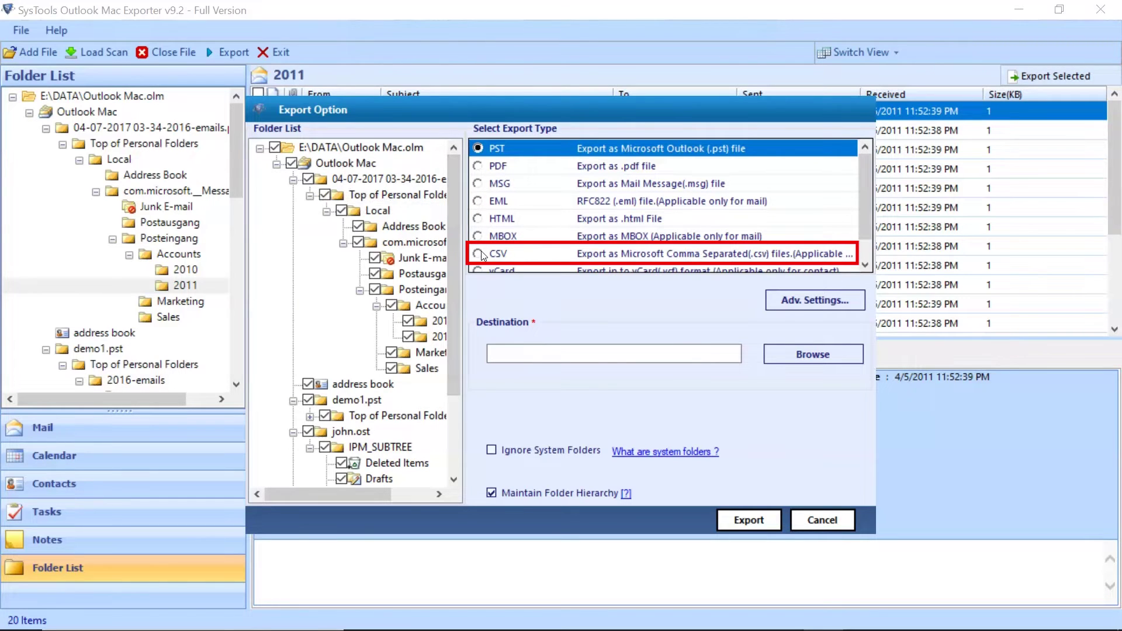
click(478, 254)
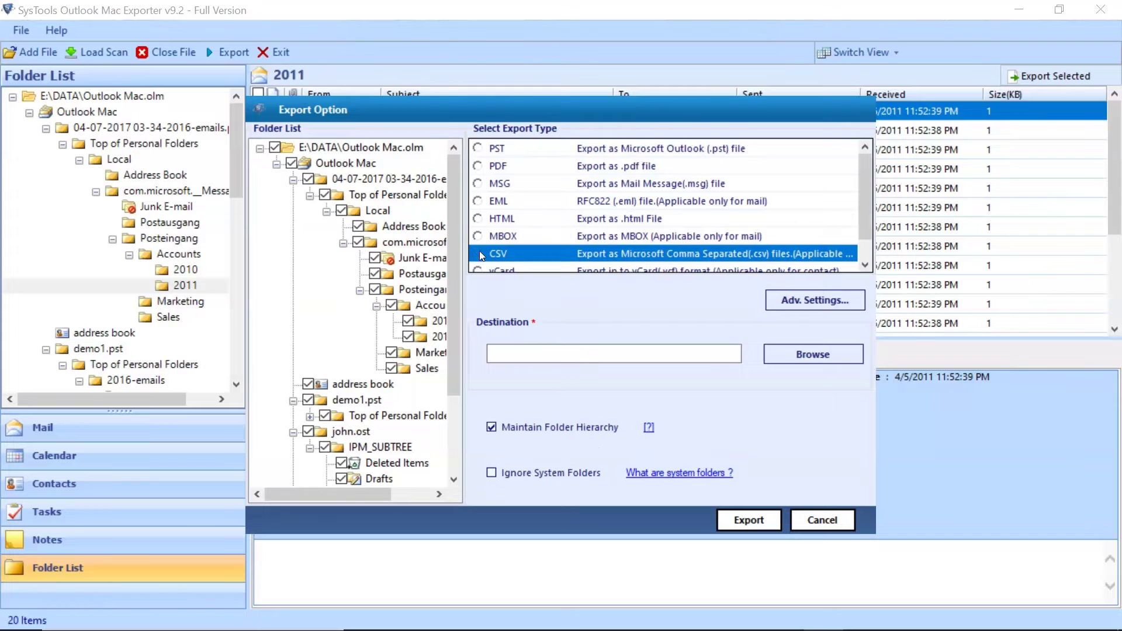
Step: Save Subject as the naming convention in the advanced CSV settings
click(807, 299)
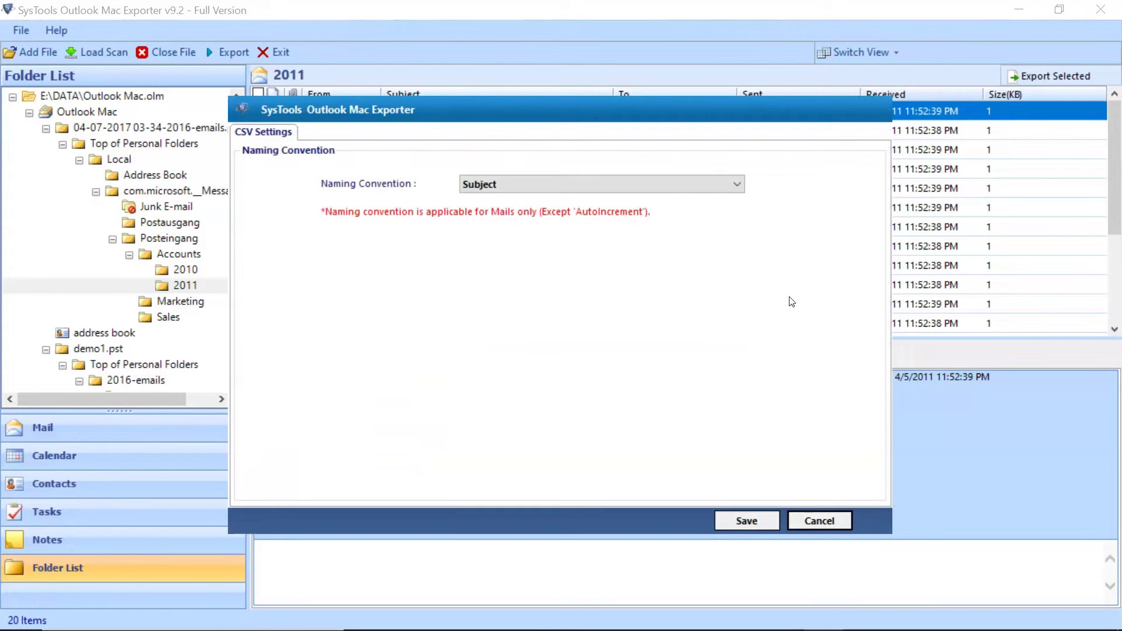
click(510, 180)
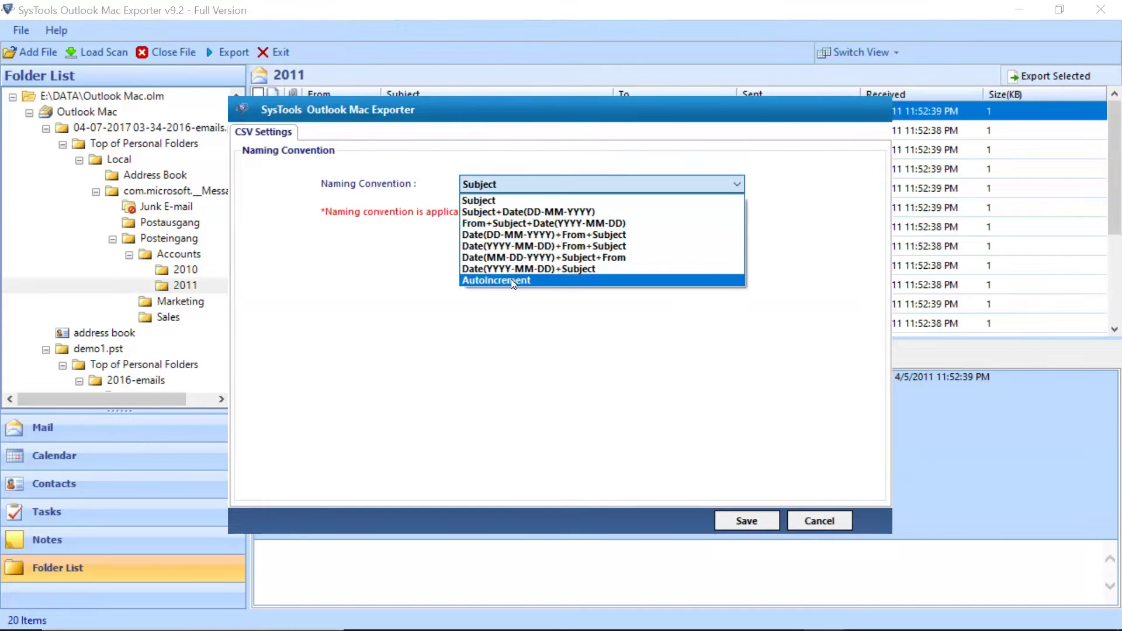
click(507, 201)
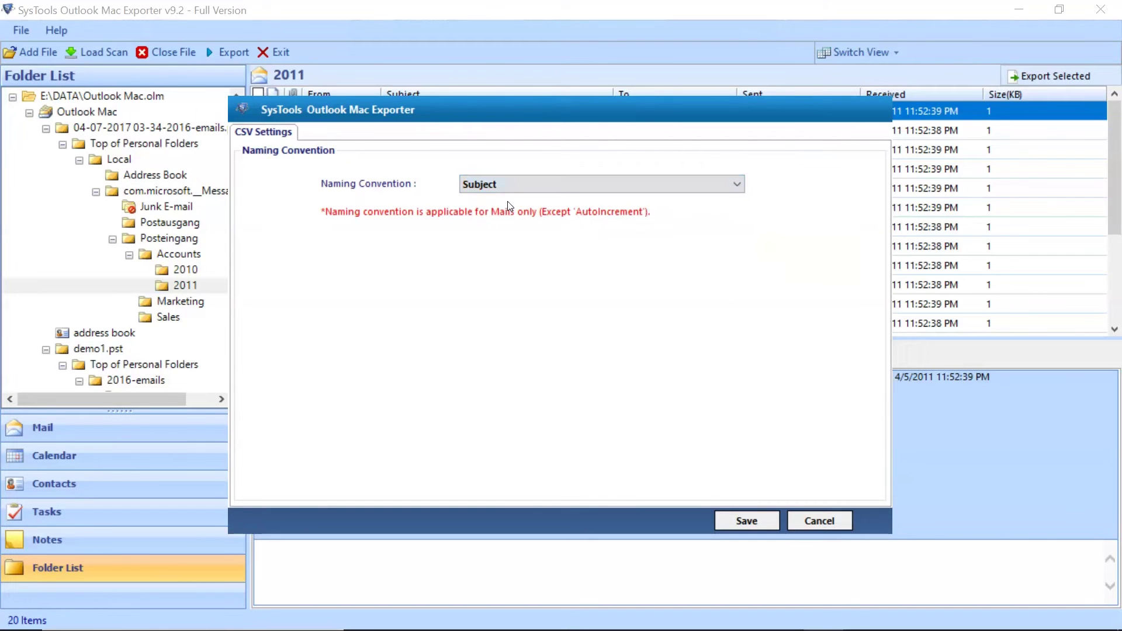
click(746, 522)
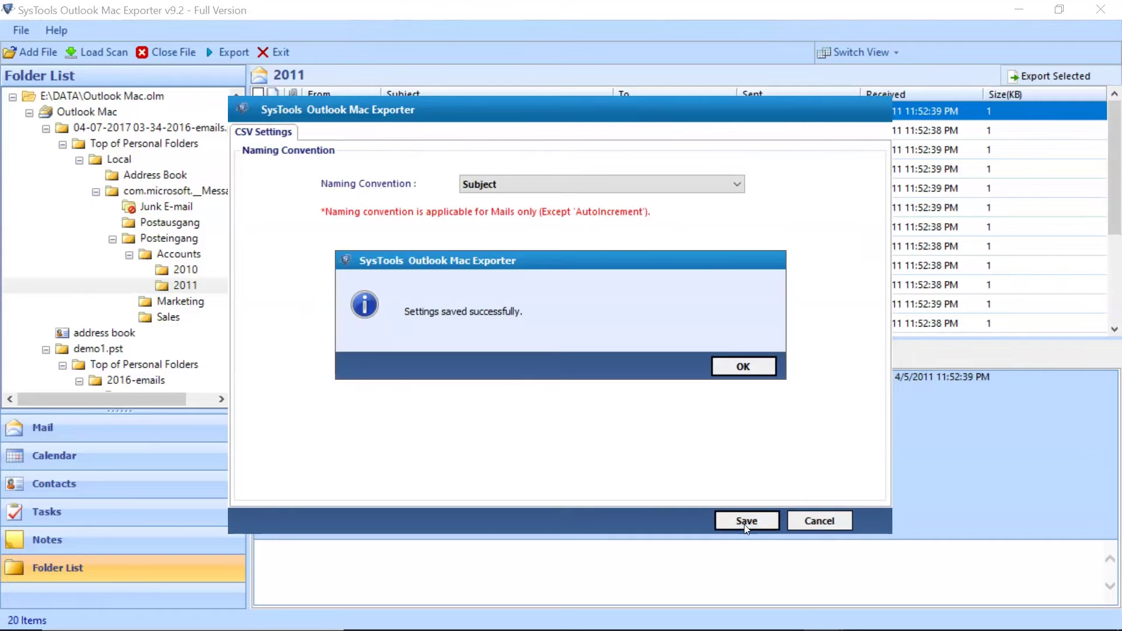
click(745, 366)
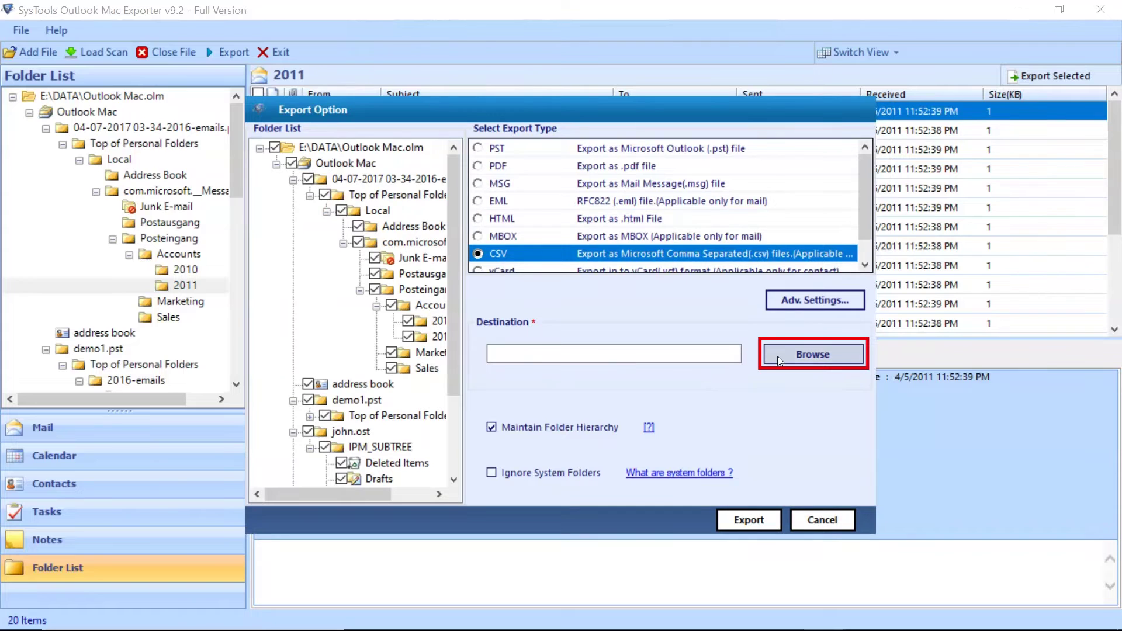
Step: Export to Desktop\Converted Files, keeping folder hierarchy and including system folders
click(805, 354)
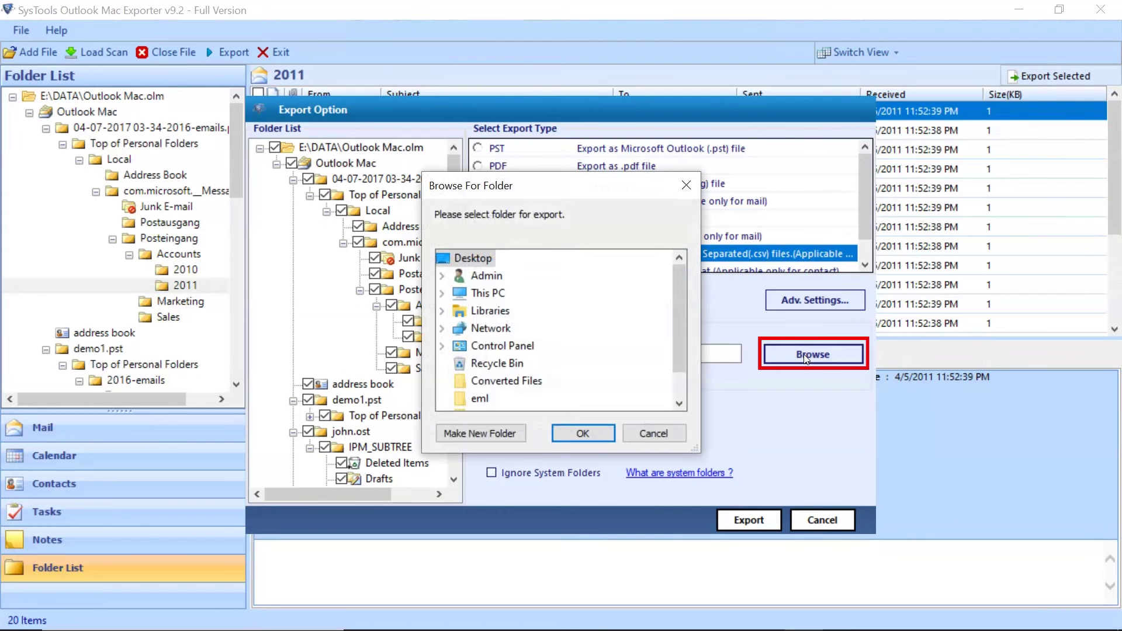
click(496, 381)
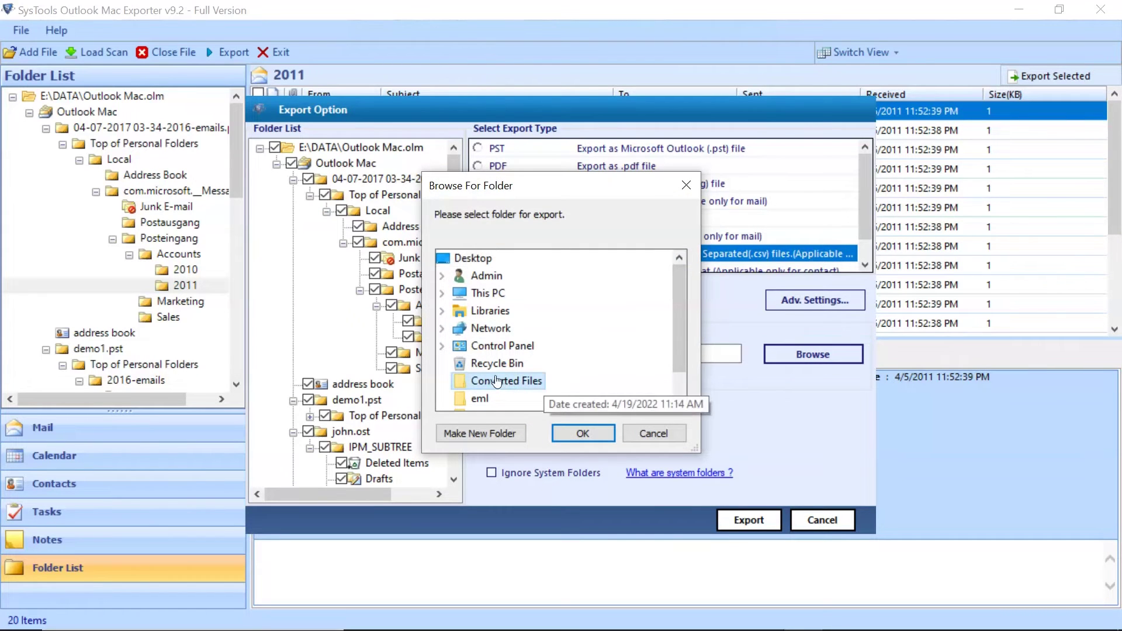
click(573, 434)
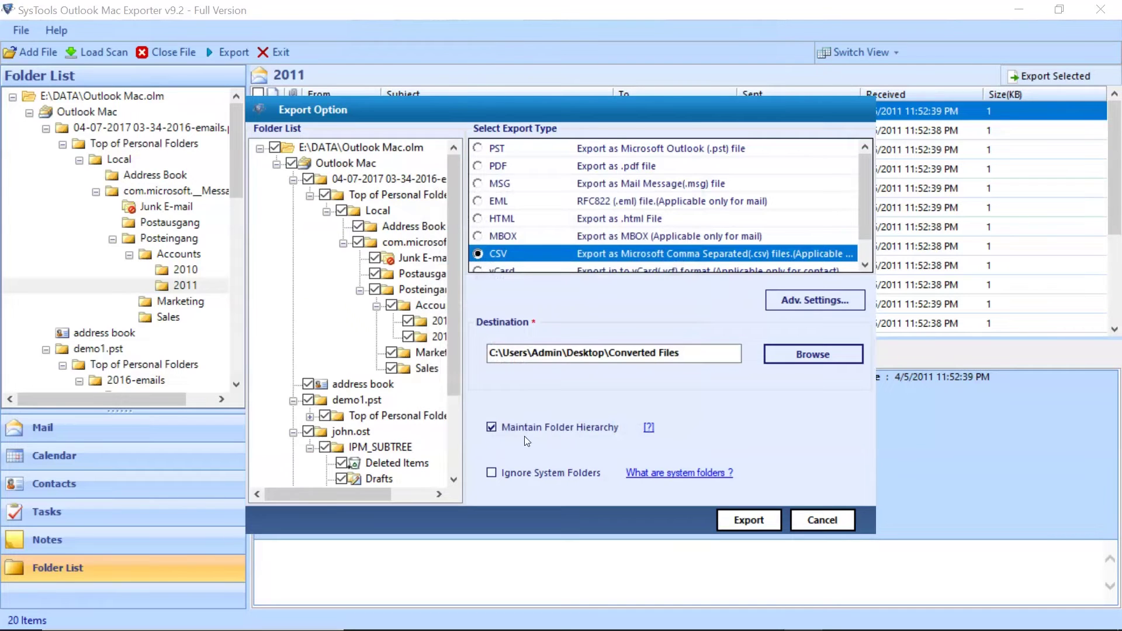
click(491, 428)
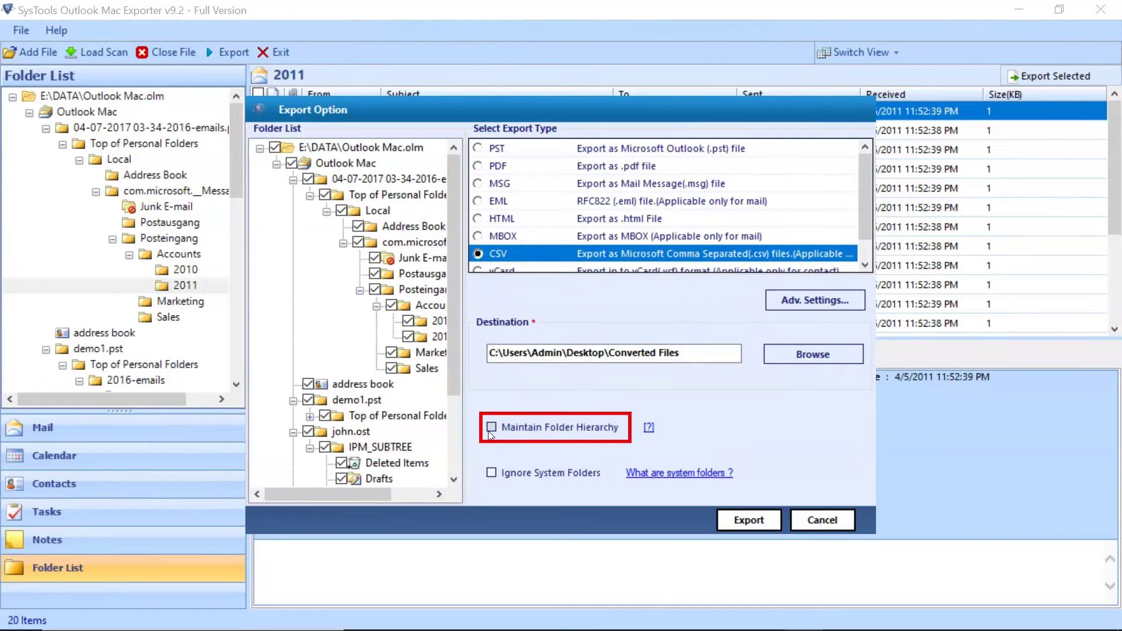
click(491, 429)
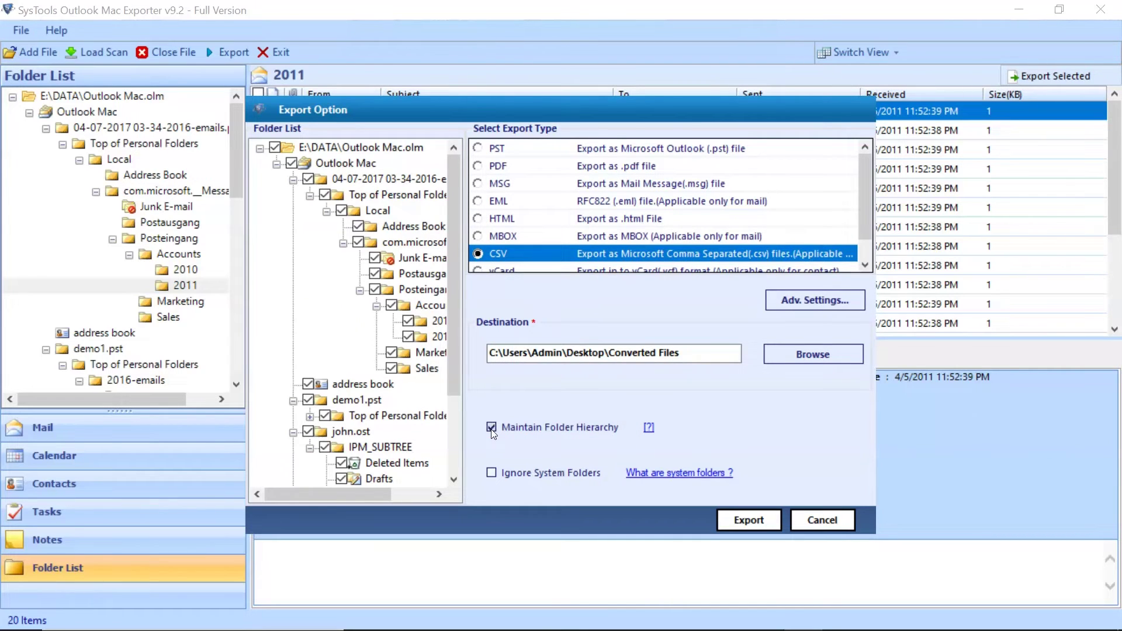
click(491, 475)
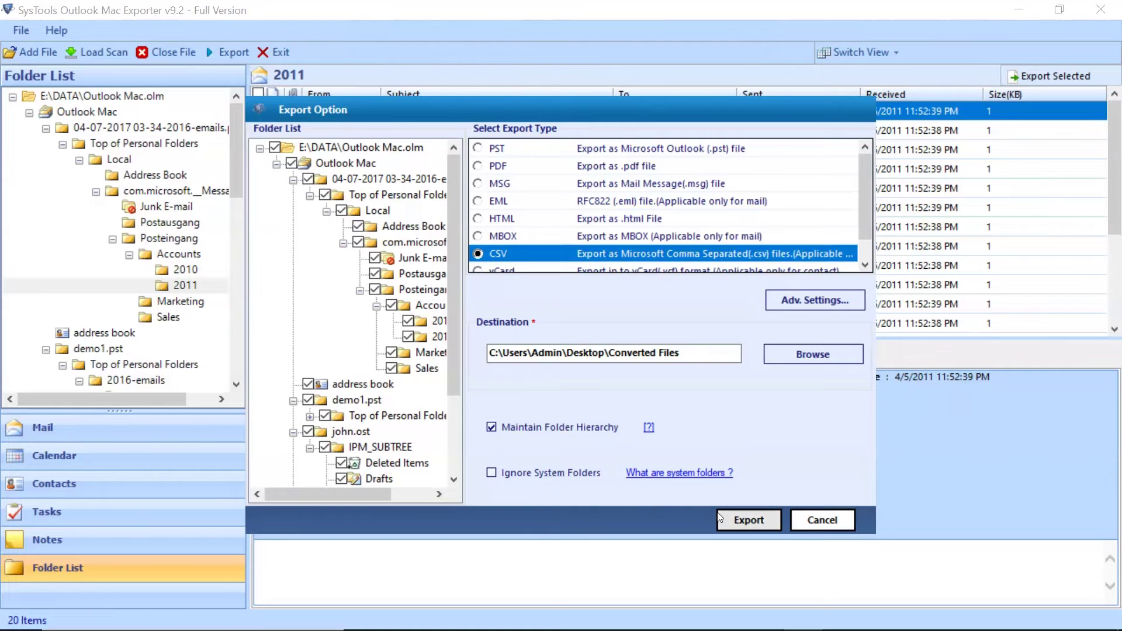
click(748, 519)
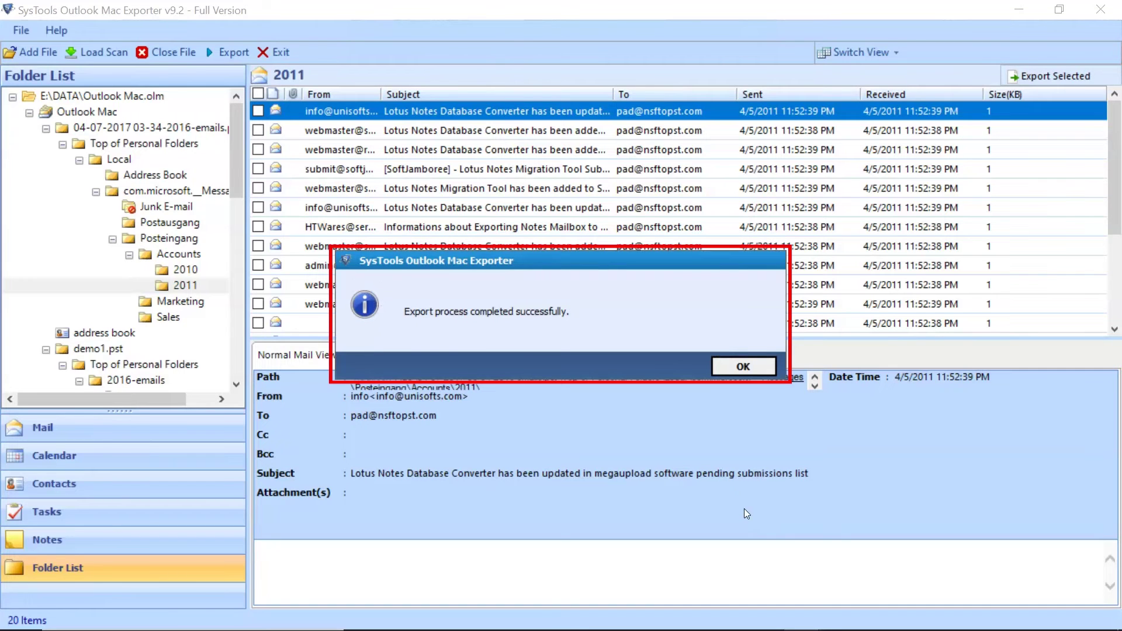
Step: Open Converted Files\Outlook Mac\Outlook Mac.csv in Excel
click(743, 368)
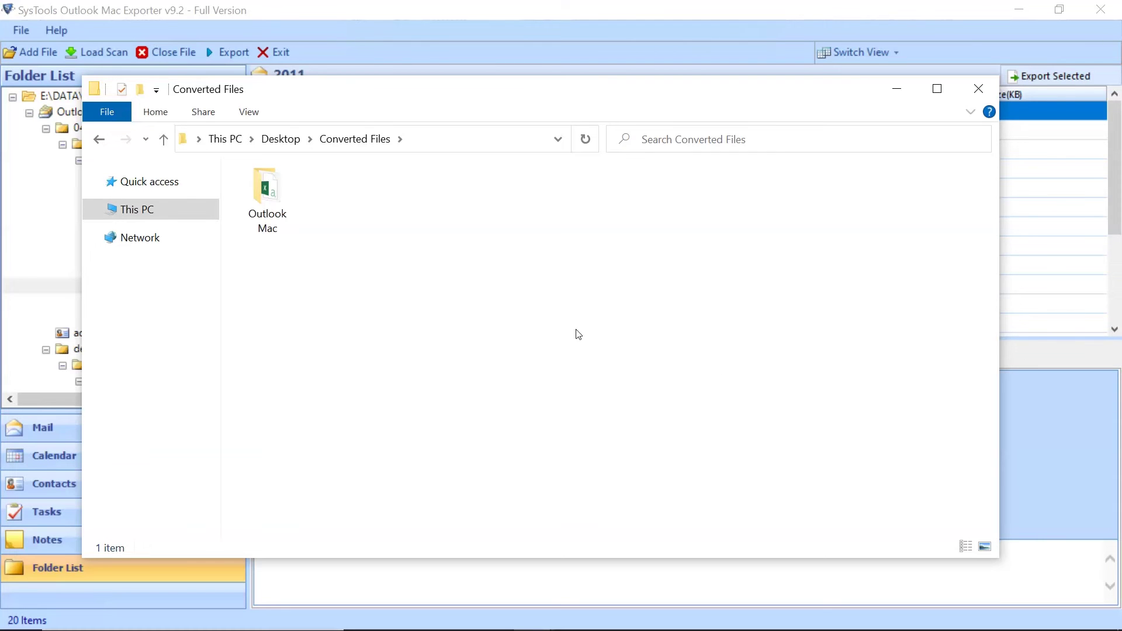
click(272, 194)
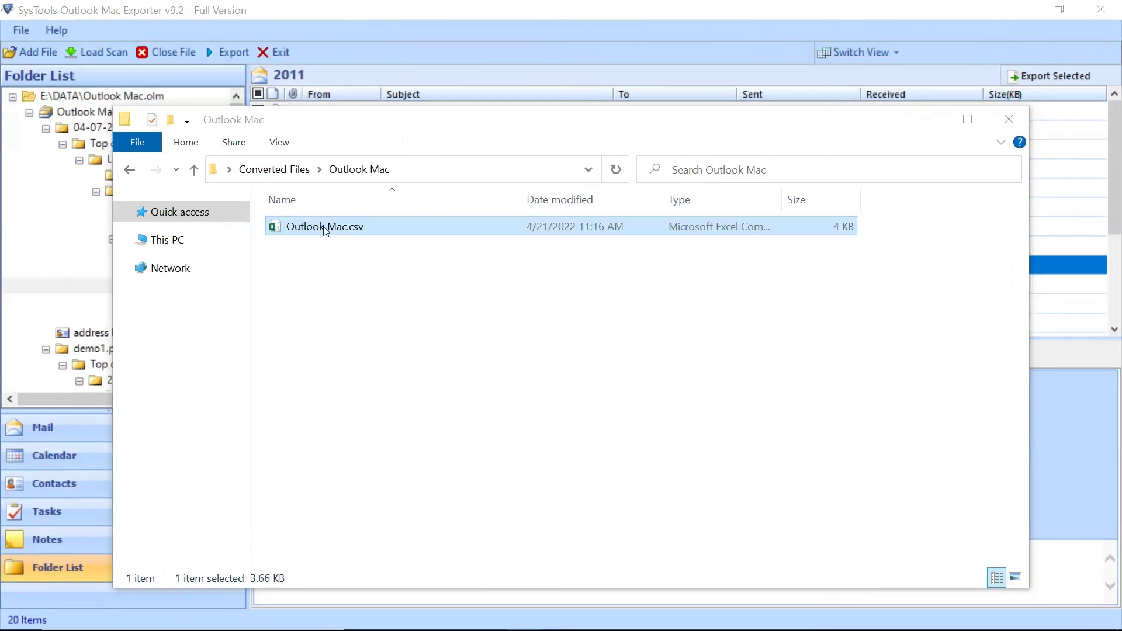
double_click(325, 228)
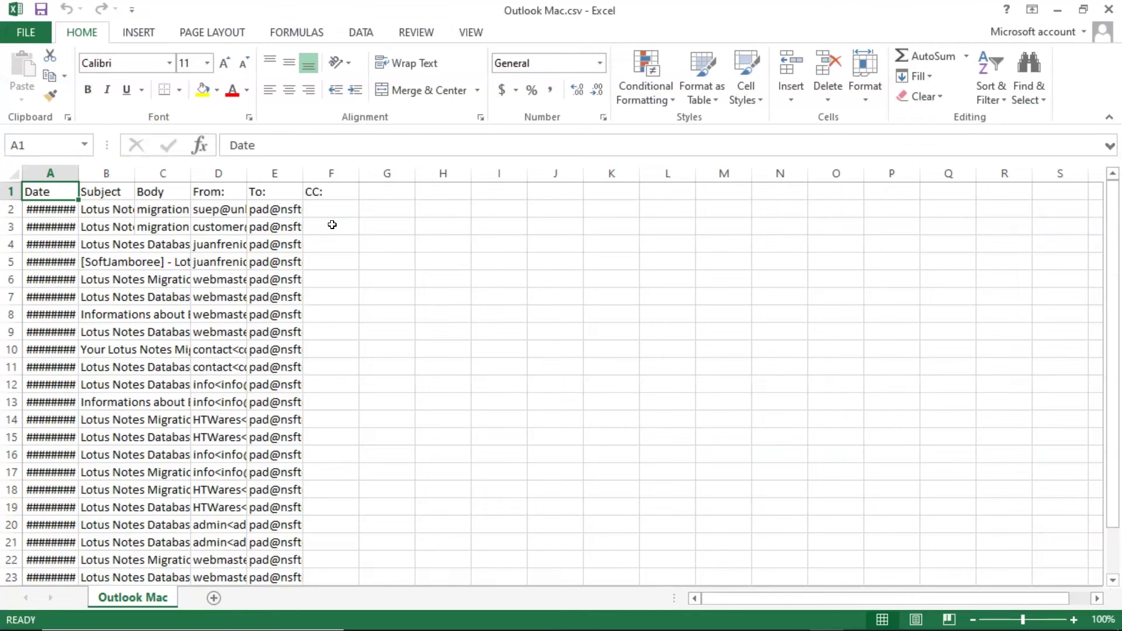